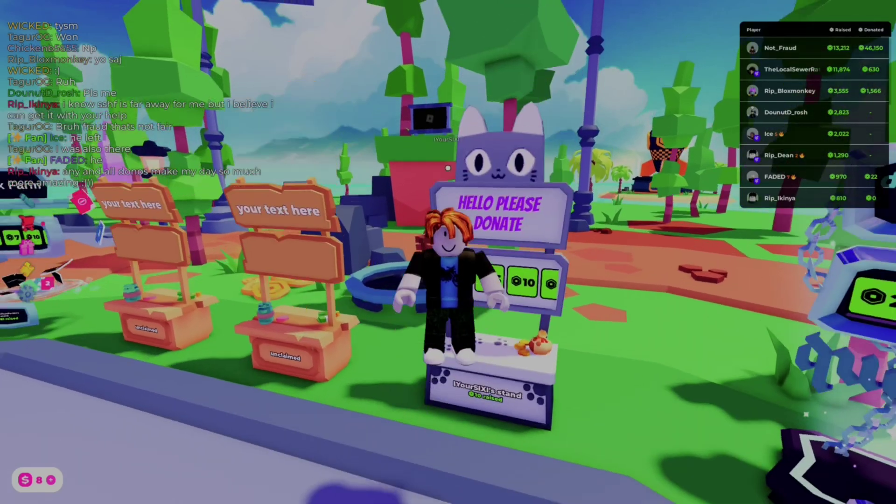
# Walk the avatar around the donation stand in the game, then face the camera
pyautogui.press('s')
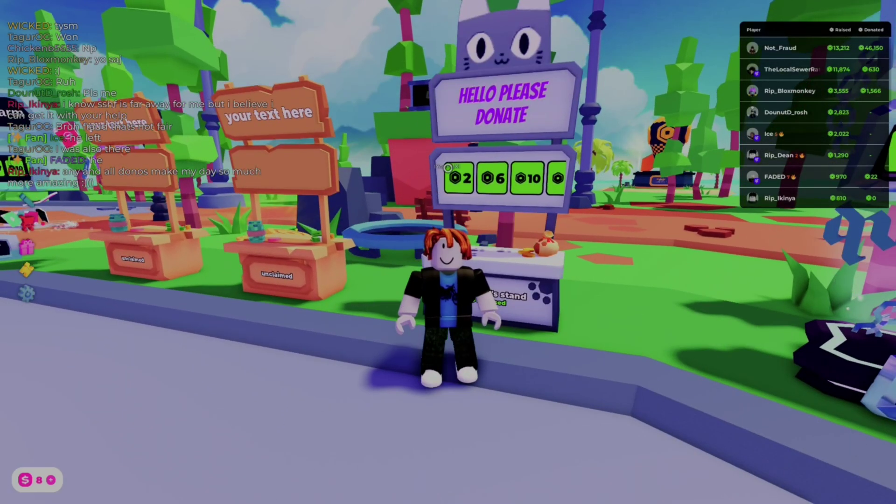
pyautogui.press('w')
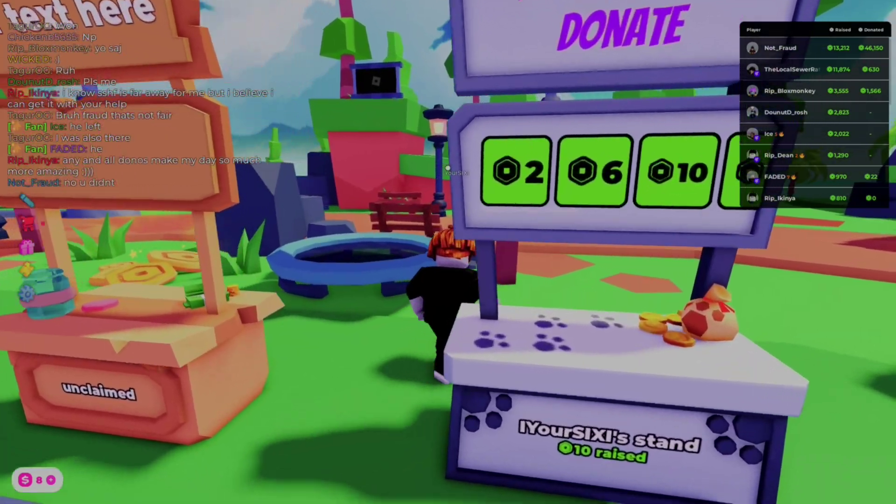
pyautogui.press('s')
pyautogui.press('w')
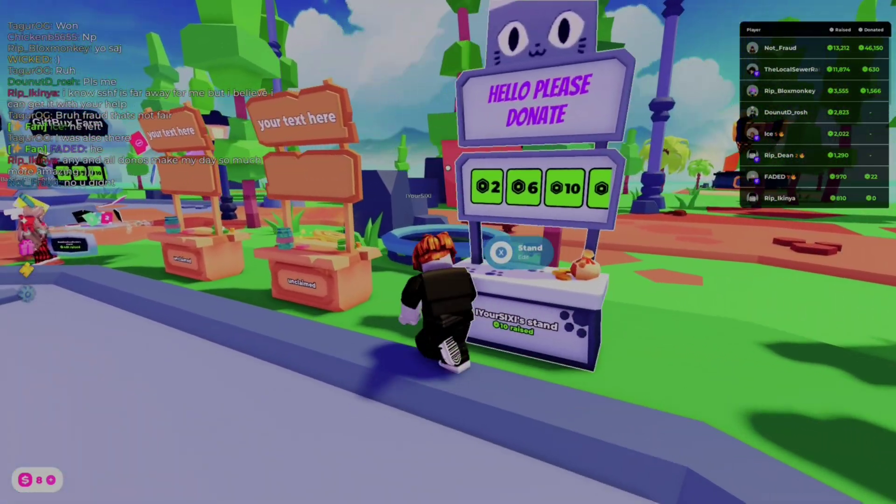
pyautogui.press('s')
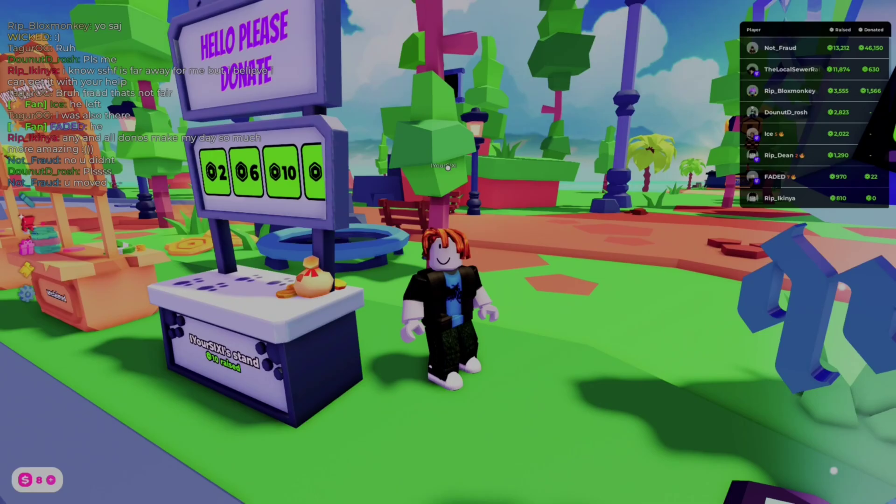
pyautogui.press('w')
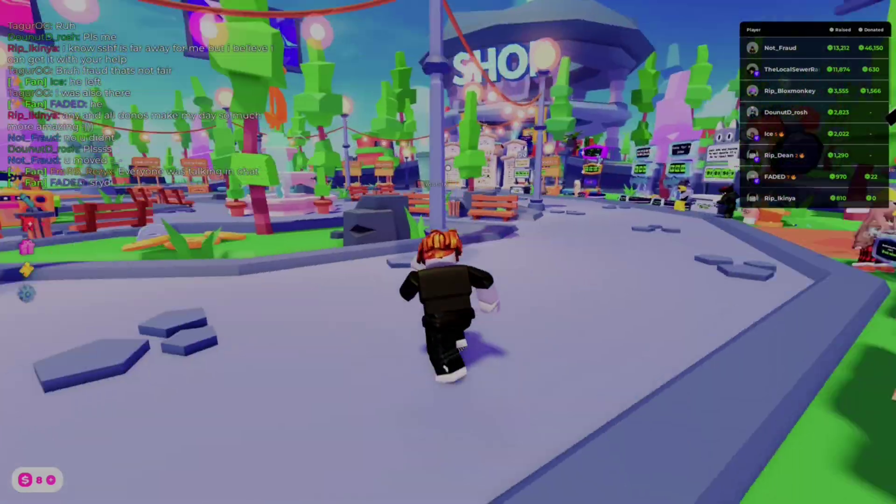
pyautogui.press('w')
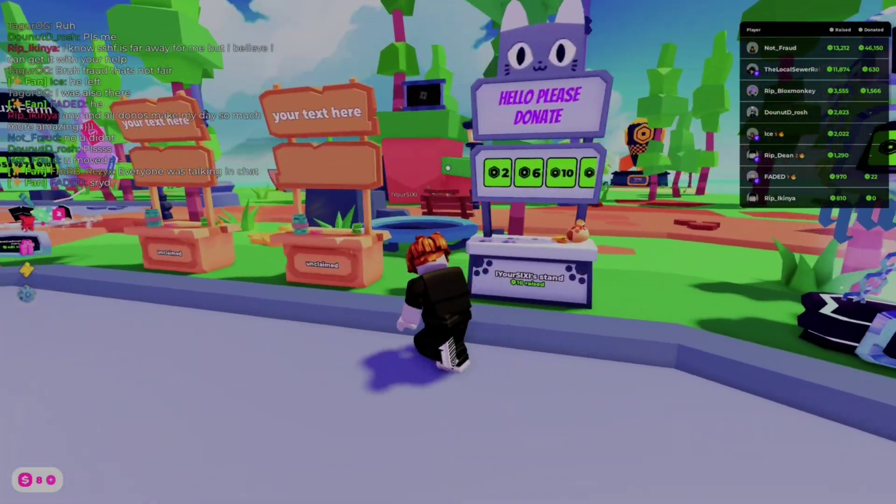
pyautogui.press('w')
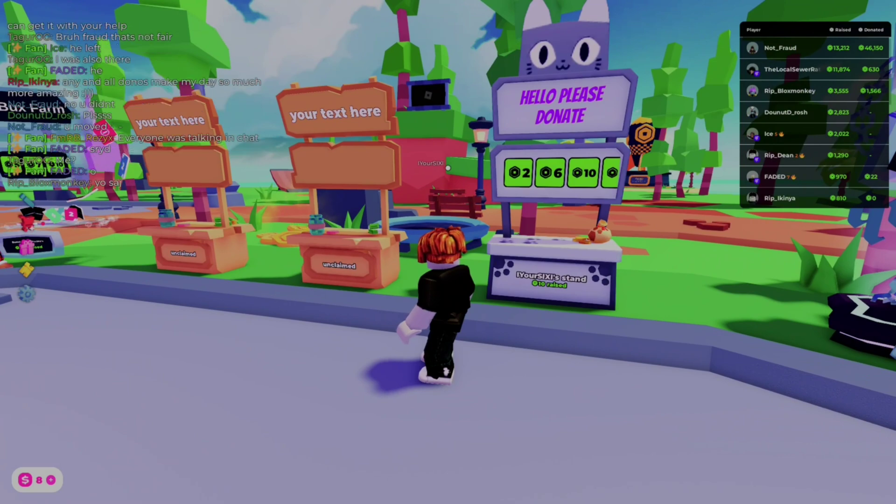
pyautogui.press('s')
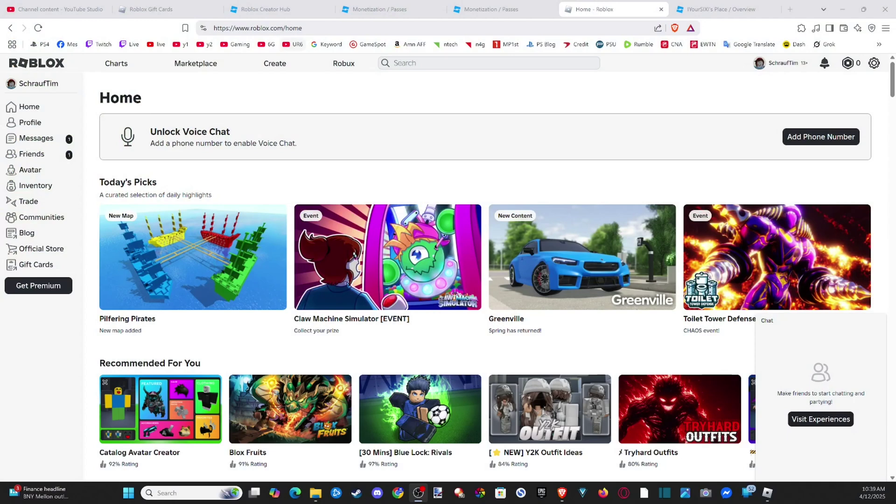
# Bring up the Roblox home page and go to account Settings from the gear menu
pyautogui.click(214, 29)
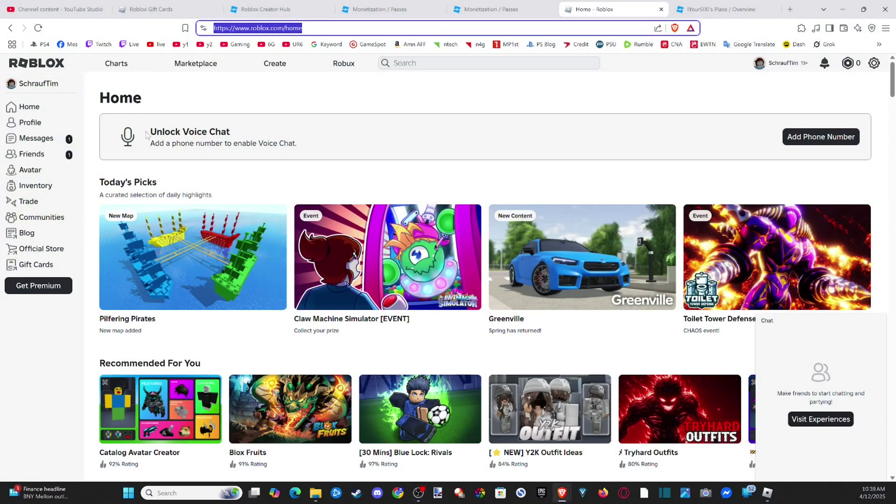
pyautogui.moveTo(148, 133); pyautogui.dragTo(233, 134)
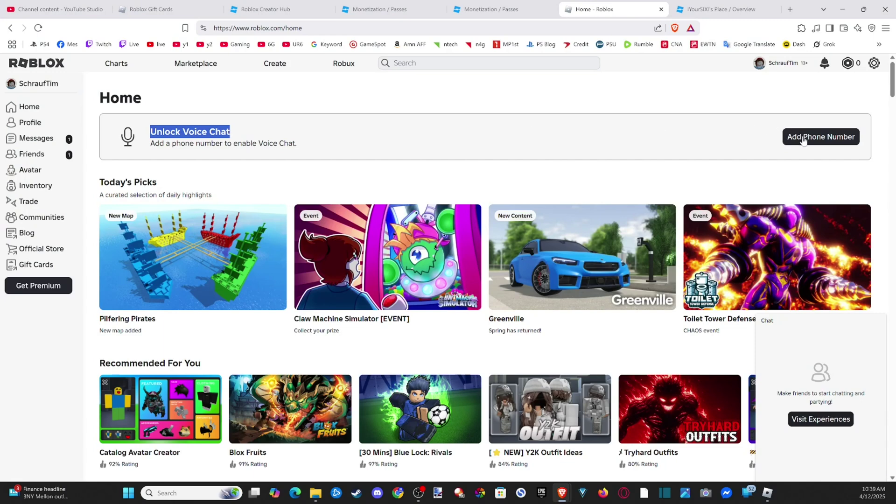
pyautogui.click(873, 63)
pyautogui.click(857, 89)
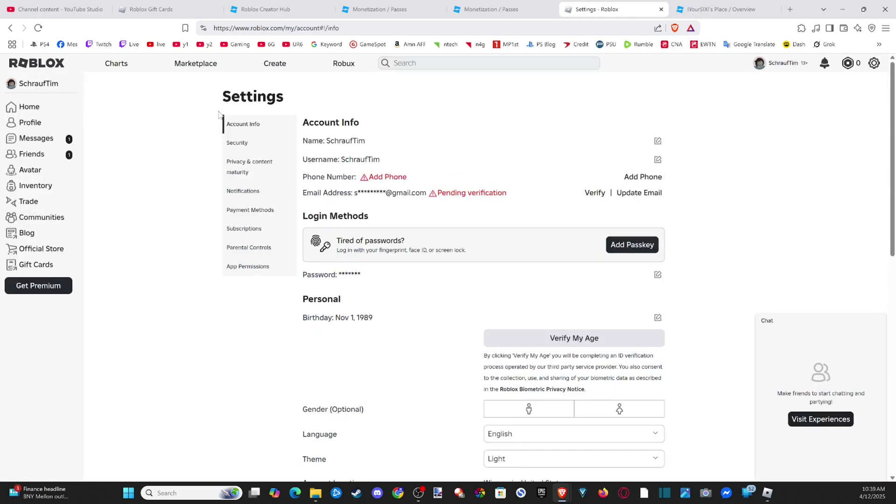
pyautogui.scroll(-1, 345, 136)
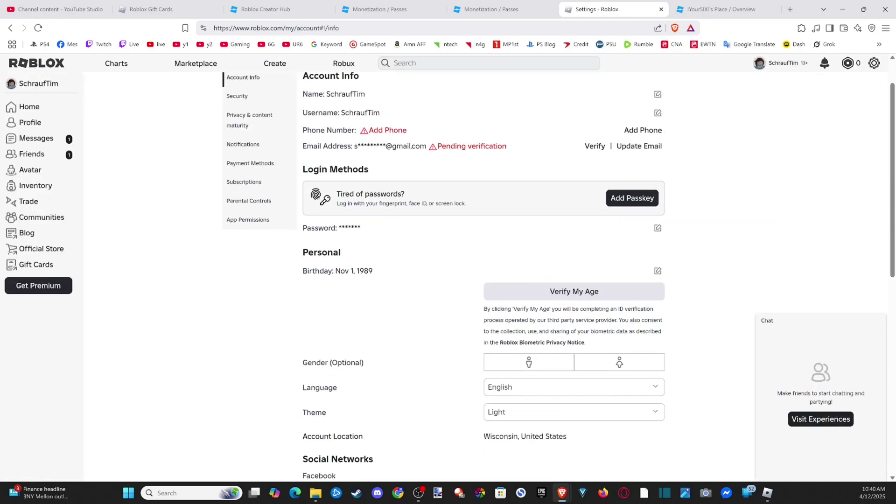
pyautogui.moveTo(309, 130); pyautogui.dragTo(424, 131)
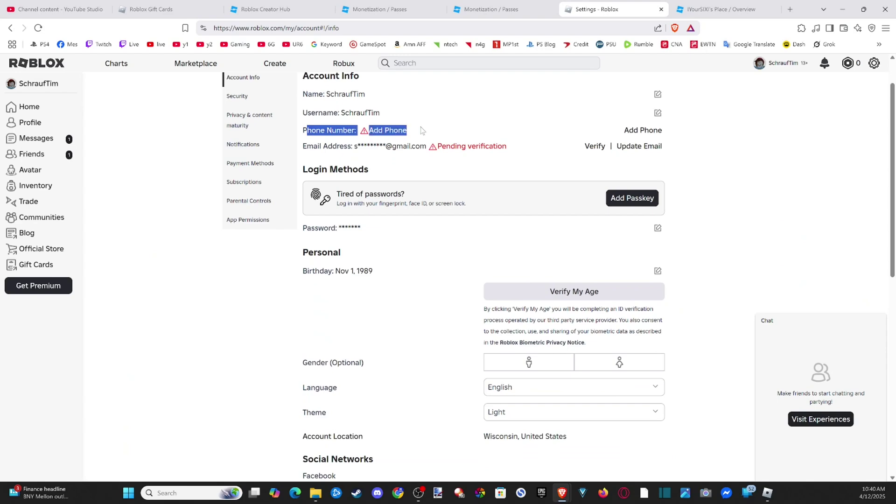
pyautogui.click(633, 131)
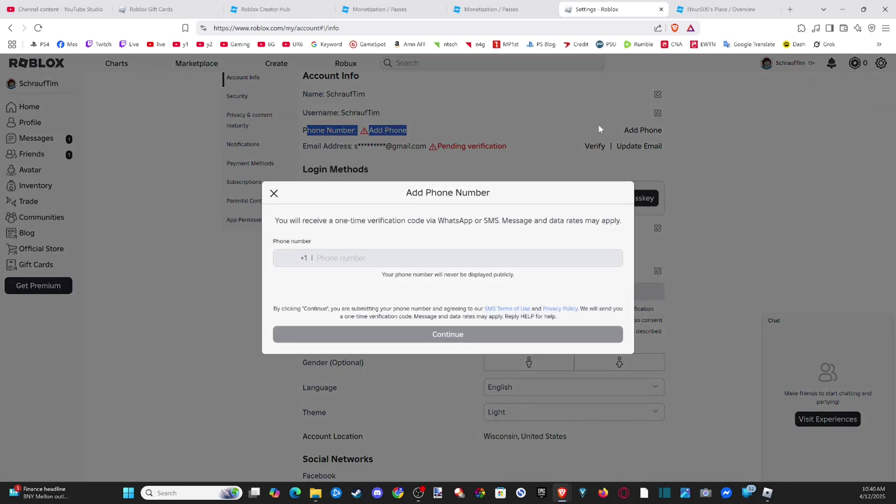
pyautogui.click(273, 192)
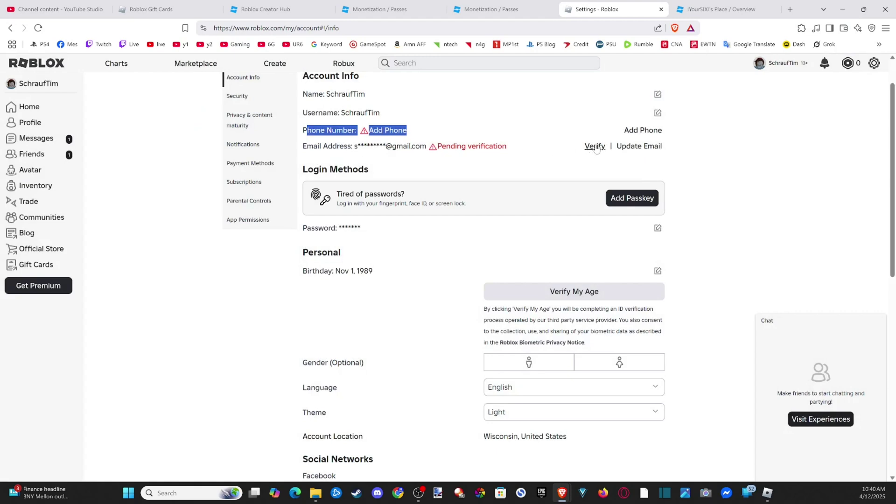
pyautogui.moveTo(515, 149); pyautogui.dragTo(429, 152)
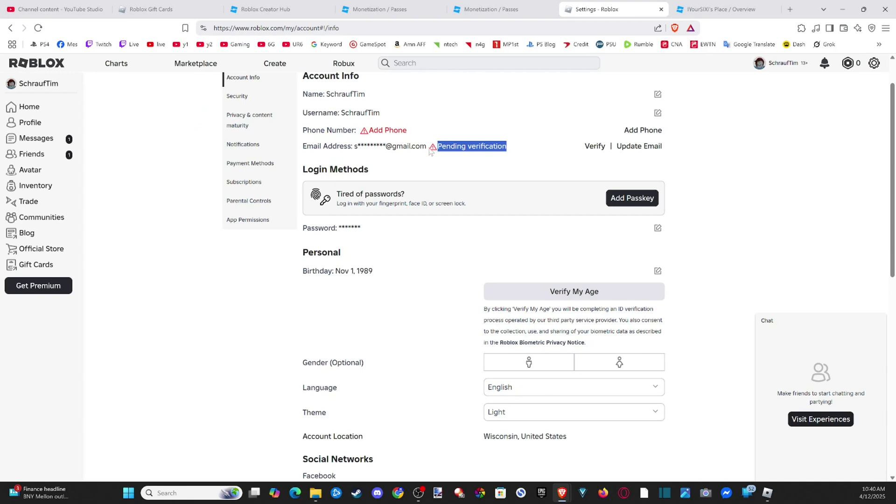
pyautogui.click(430, 152)
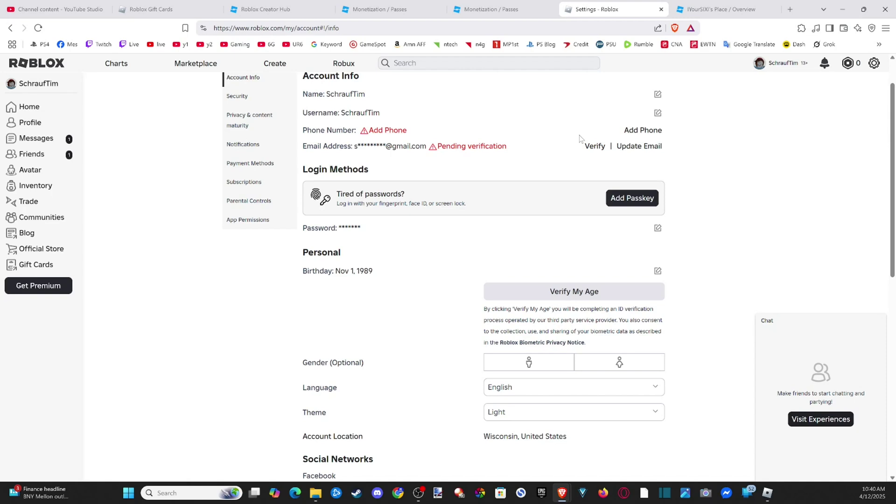
pyautogui.scroll(-1, 363, 206)
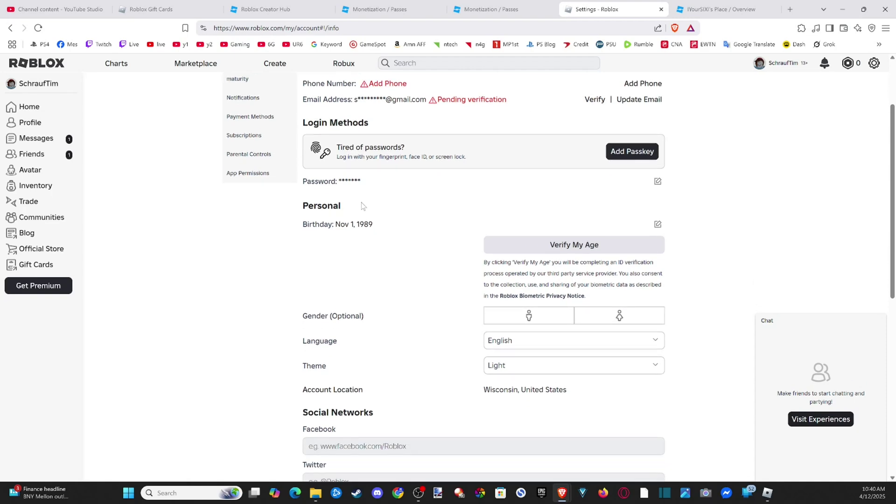
pyautogui.moveTo(303, 228); pyautogui.dragTo(385, 228)
pyautogui.click(386, 227)
pyautogui.moveTo(491, 262); pyautogui.dragTo(557, 262)
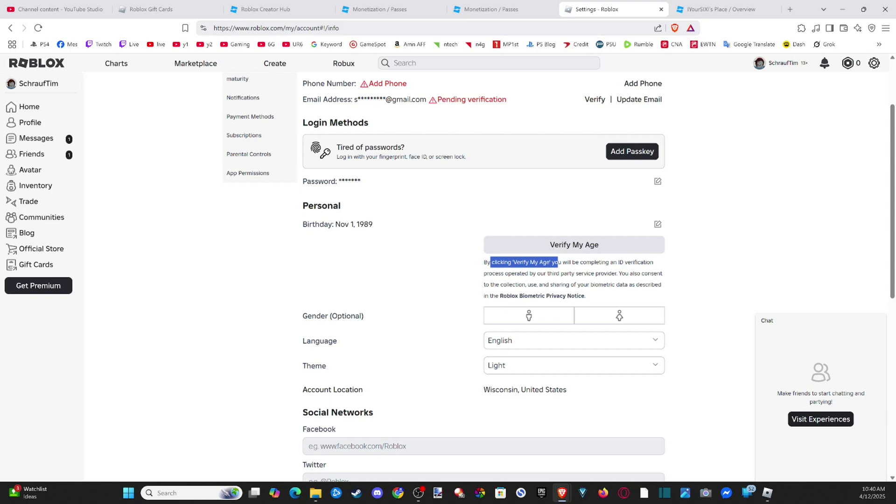
pyautogui.click(558, 262)
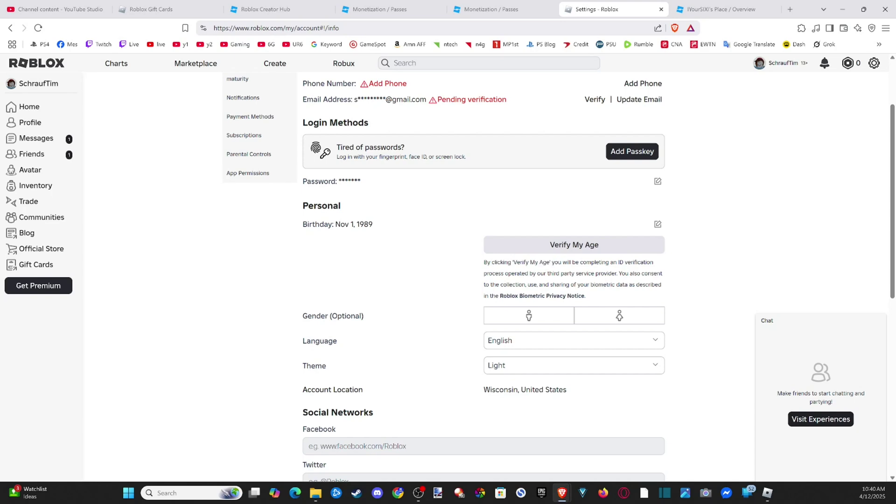
# Begin ID age verification, confirming United States as the ID's issuing country
pyautogui.click(561, 248)
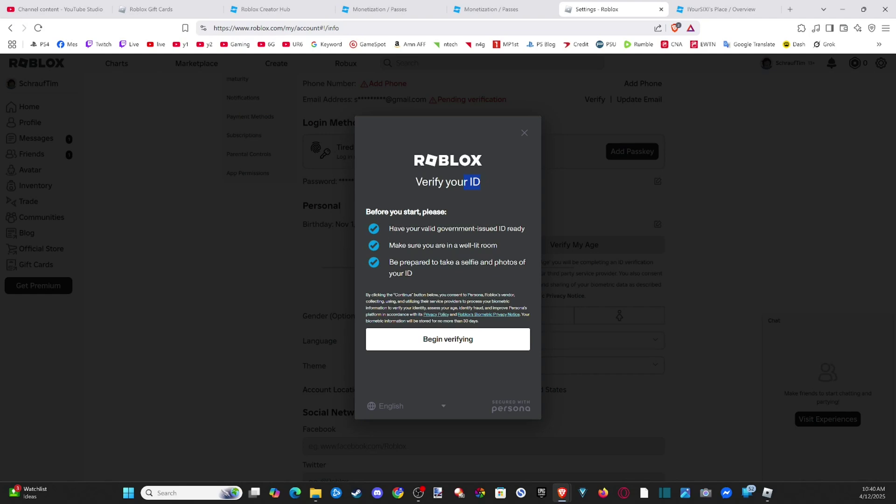
pyautogui.click(446, 342)
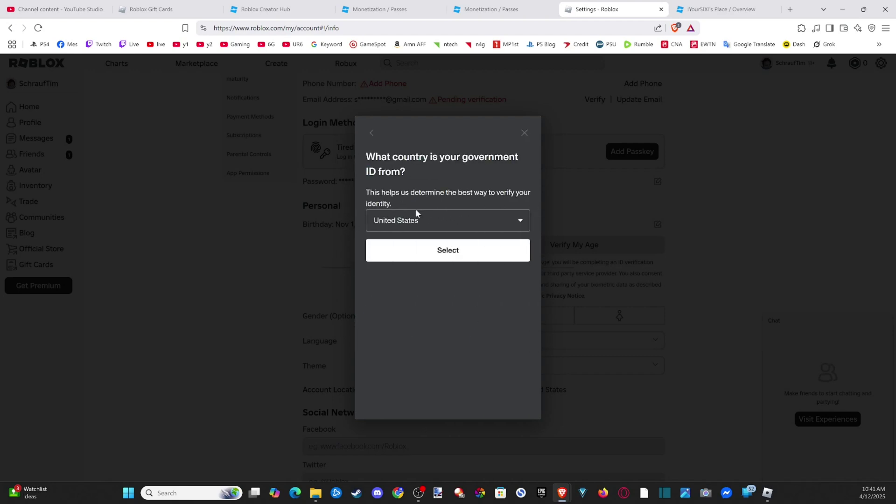
pyautogui.click(445, 254)
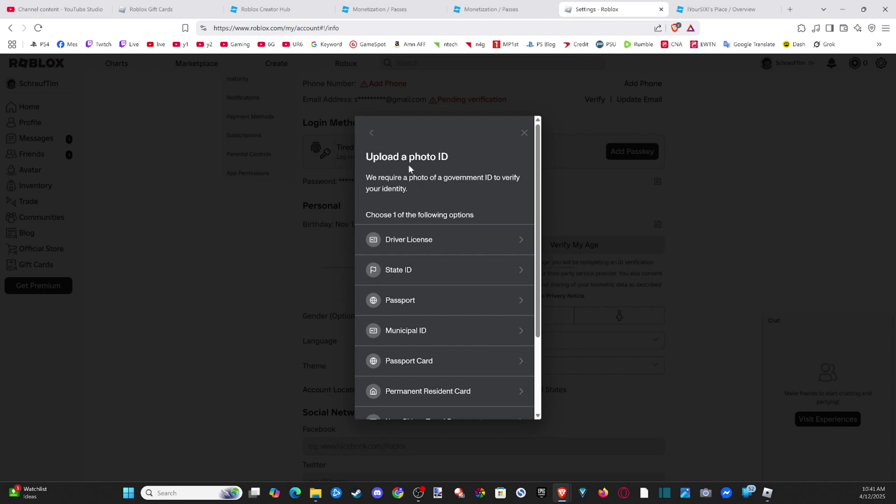
pyautogui.scroll(-1, 399, 237)
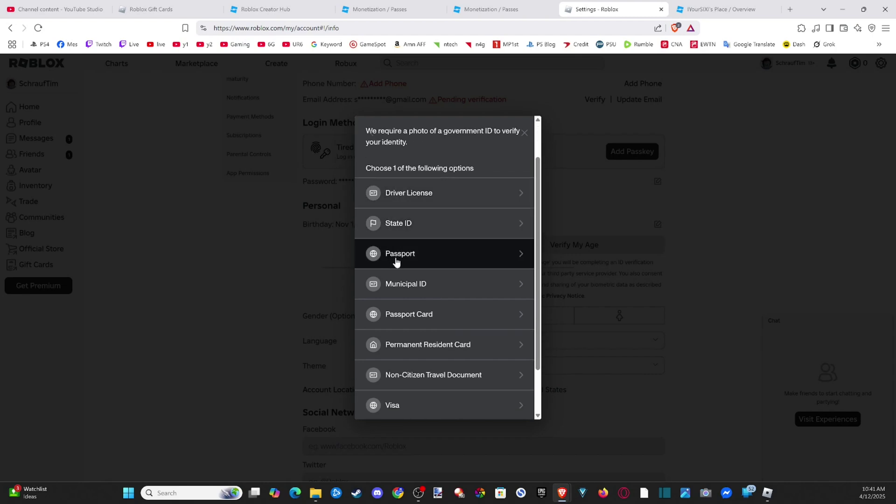
pyautogui.scroll(-1, 415, 313)
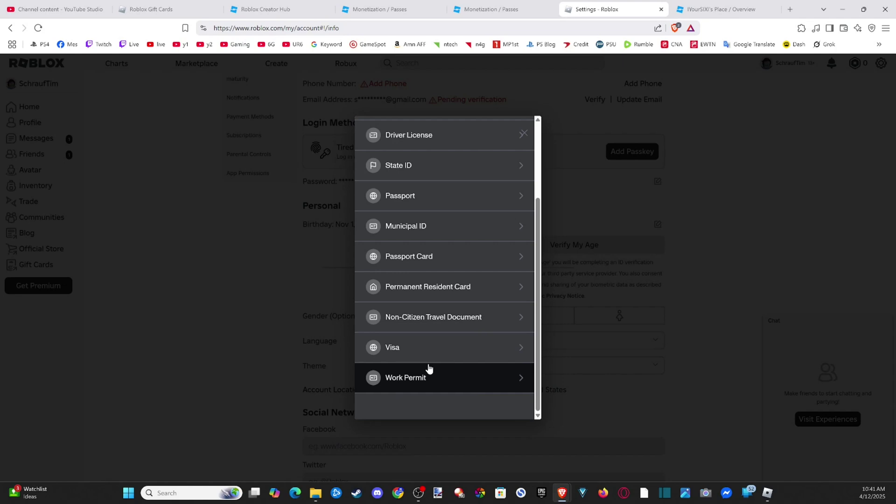
pyautogui.scroll(1, 429, 367)
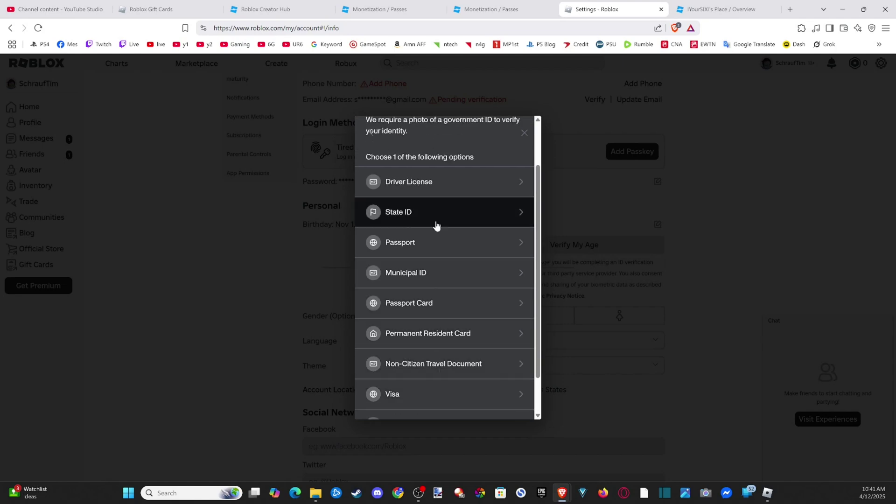
pyautogui.scroll(1, 404, 262)
pyautogui.scroll(-2, 432, 327)
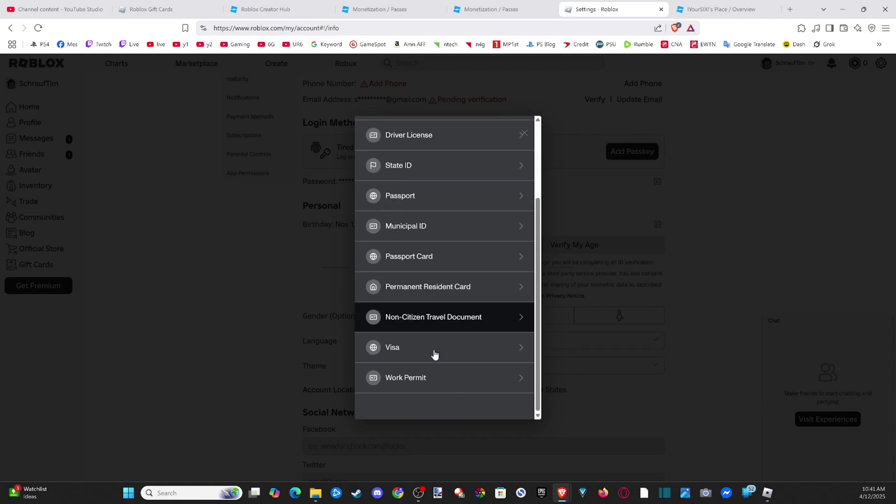
pyautogui.scroll(2, 434, 355)
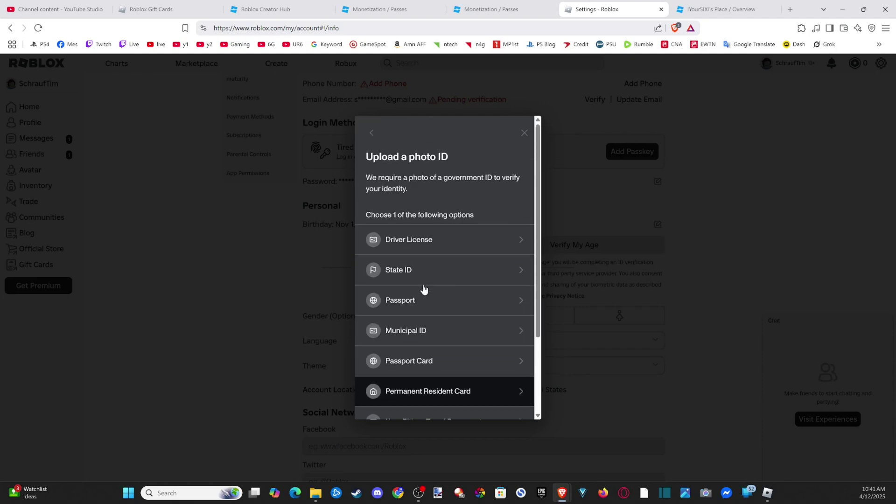
# Choose Driver License as the ID type and return to the license front-photo step
pyautogui.click(425, 248)
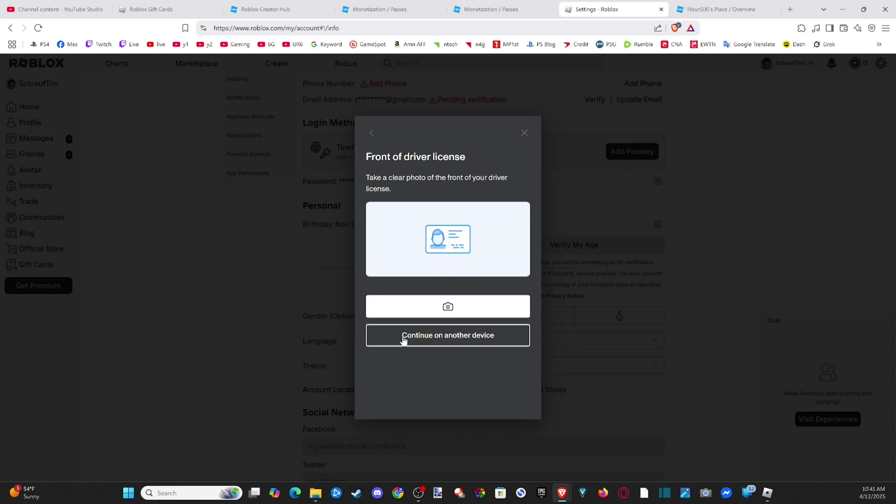
pyautogui.click(442, 344)
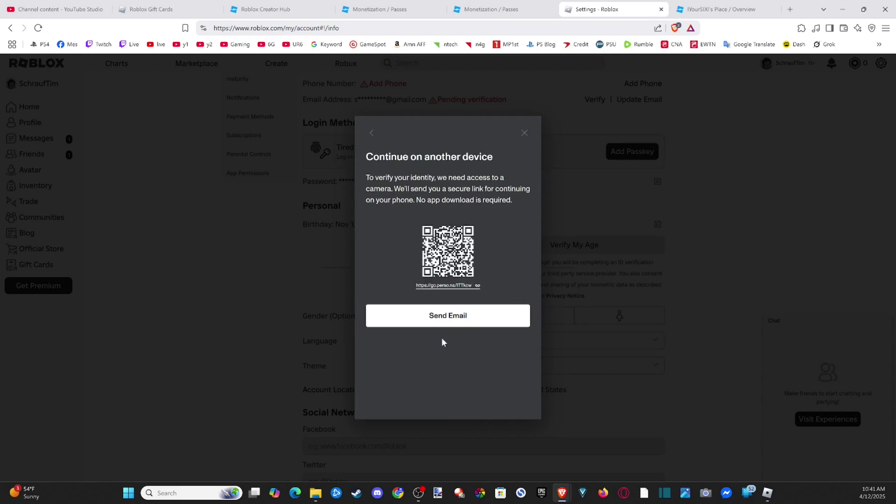
pyautogui.click(371, 133)
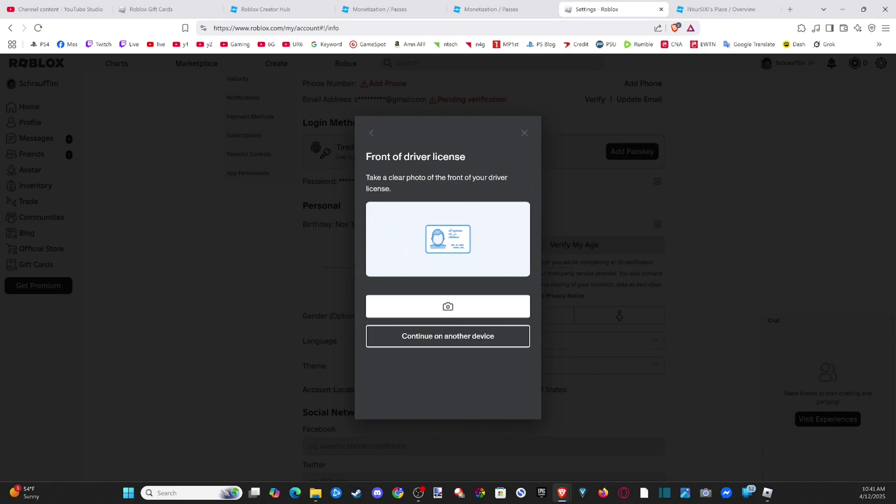
# Try photographing the license front with the computer camera, allowing camera access, then back out
pyautogui.click(444, 306)
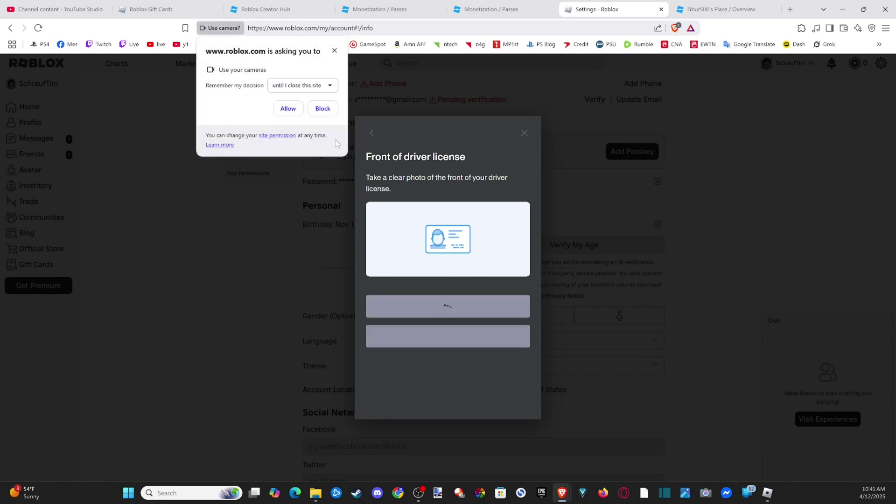
pyautogui.click(288, 109)
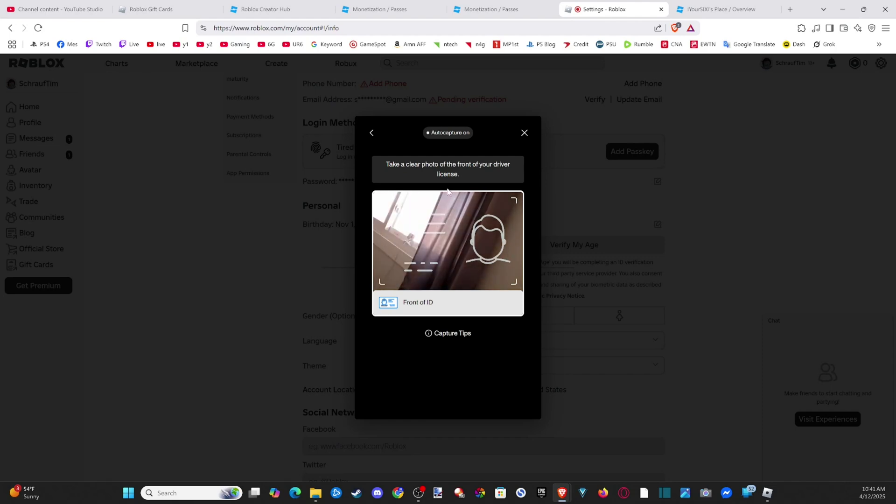
pyautogui.click(375, 134)
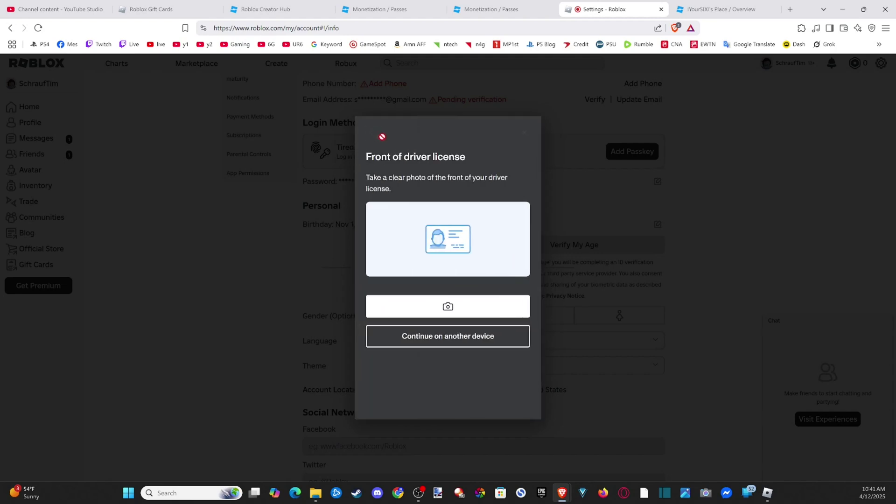
# Cancel the ID verification and return to the Account Info settings
pyautogui.click(524, 134)
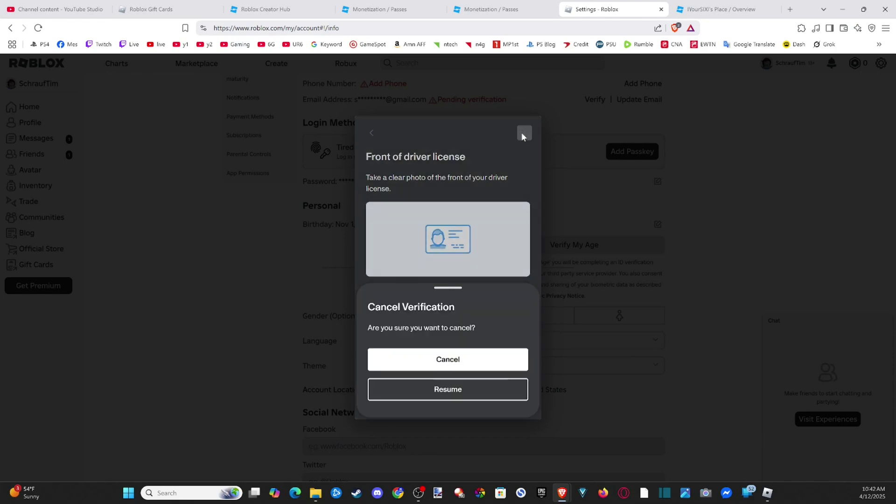
pyautogui.click(461, 394)
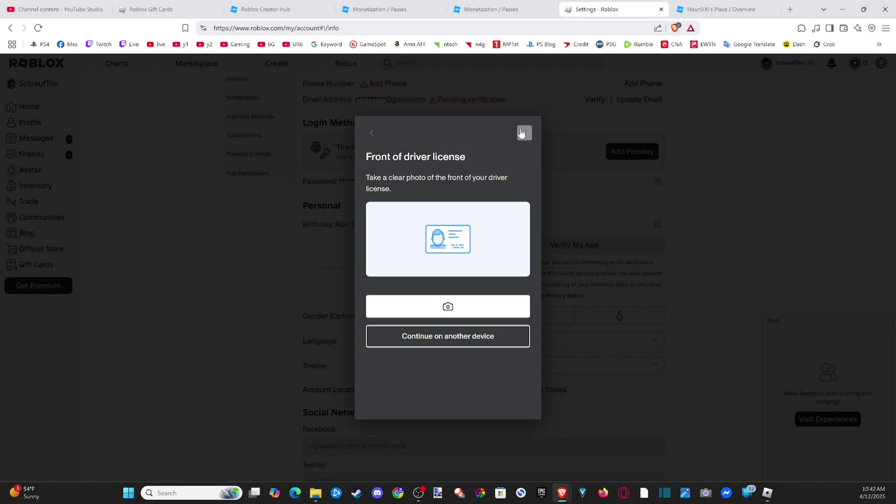
pyautogui.click(523, 133)
pyautogui.click(448, 358)
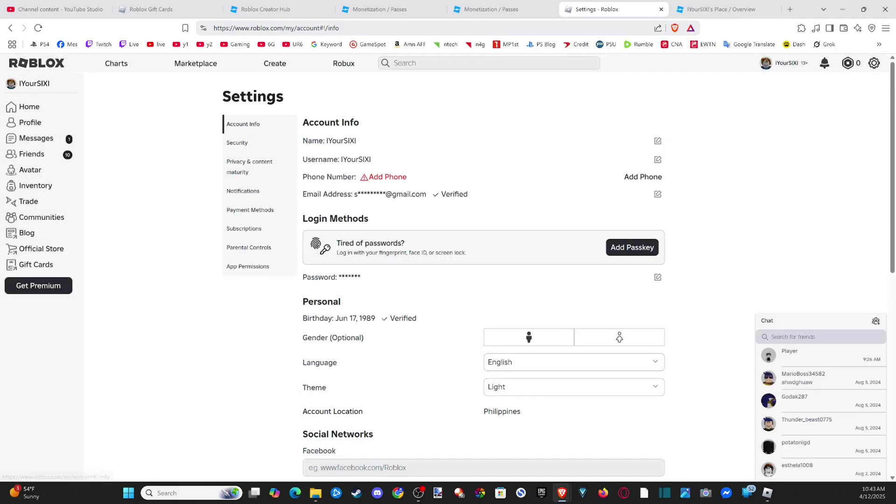
# Check that Enable Microphone is on in Communication's Voice Chat settings, then return to the Communication list
pyautogui.click(239, 175)
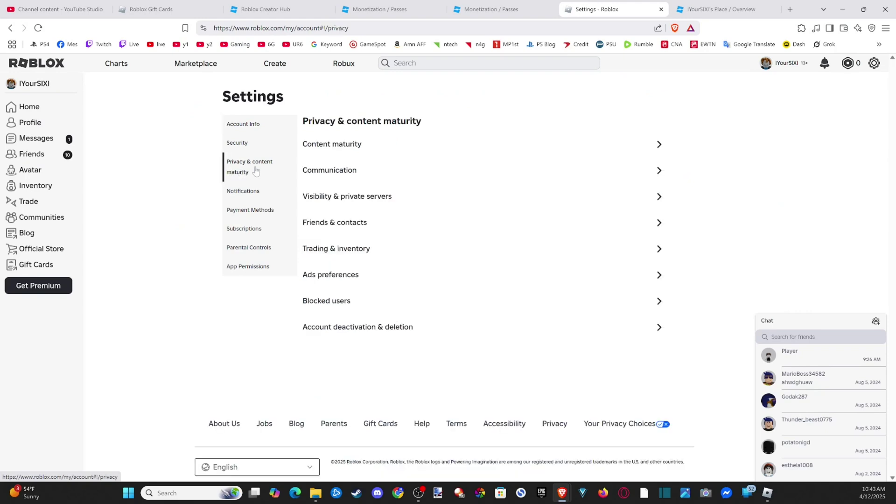
pyautogui.click(321, 177)
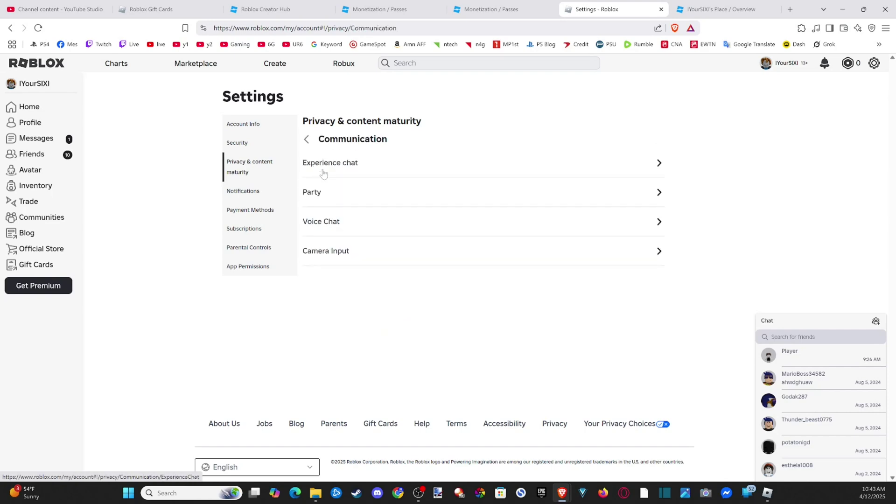
pyautogui.click(325, 225)
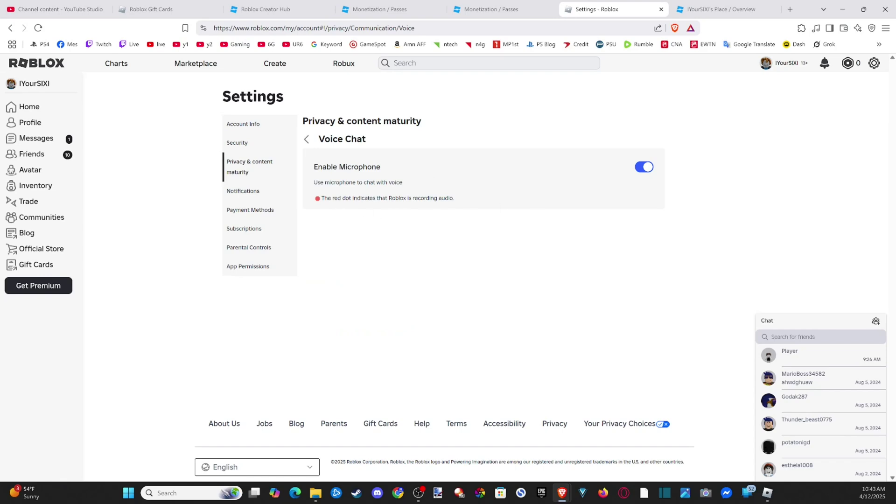
pyautogui.moveTo(386, 199); pyautogui.dragTo(453, 198)
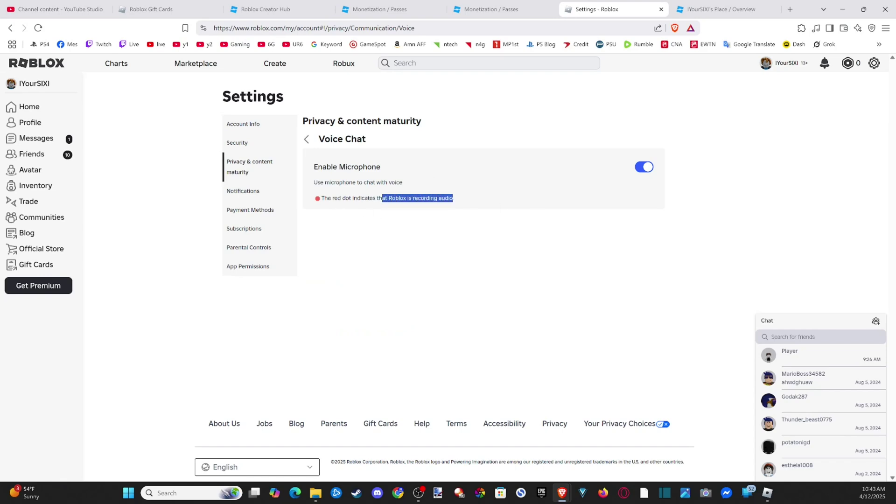
pyautogui.click(456, 200)
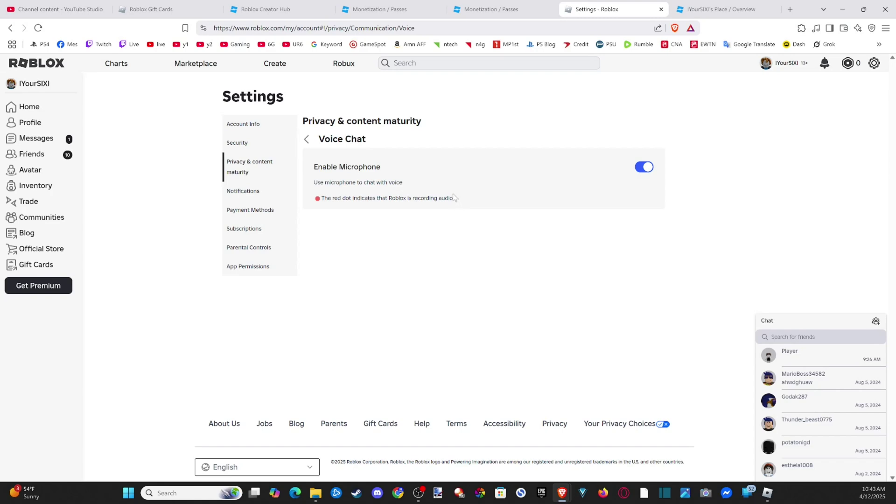
pyautogui.click(307, 140)
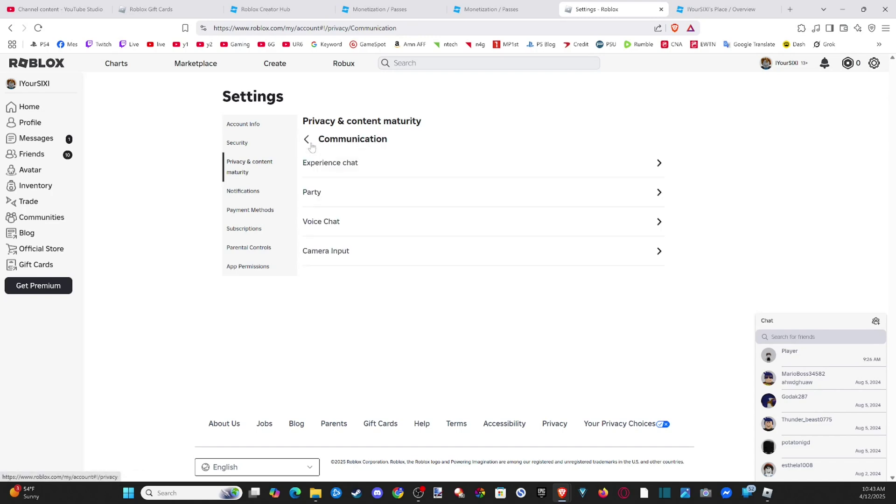
pyautogui.click(335, 251)
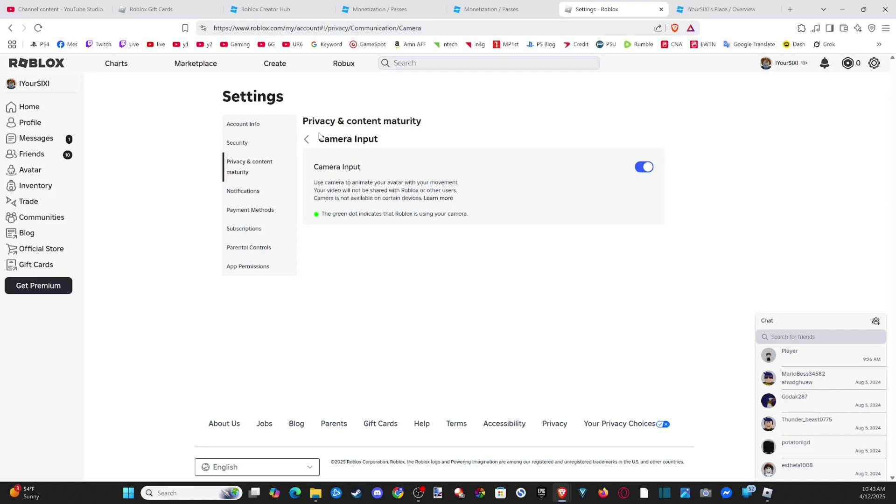
pyautogui.click(307, 140)
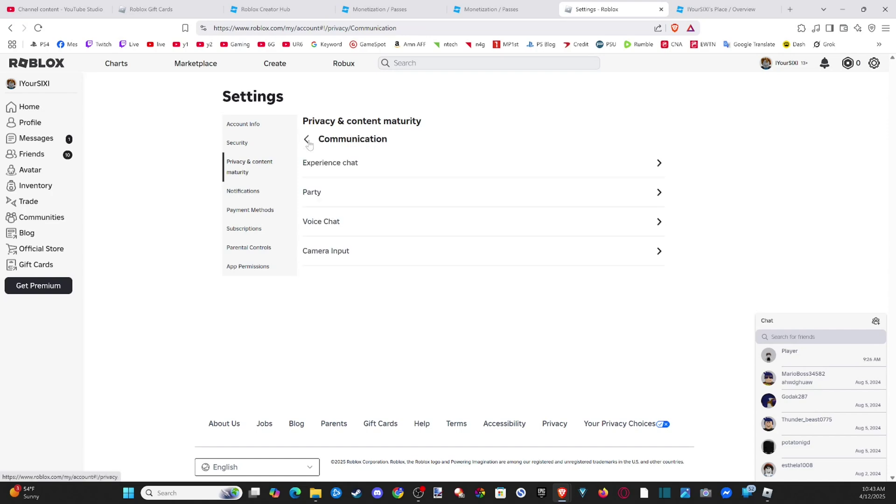
pyautogui.click(618, 196)
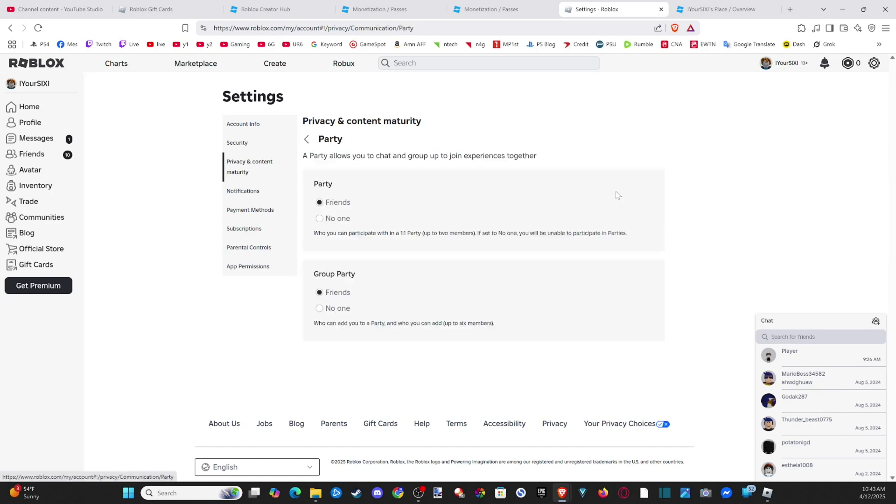
pyautogui.click(306, 139)
pyautogui.click(352, 172)
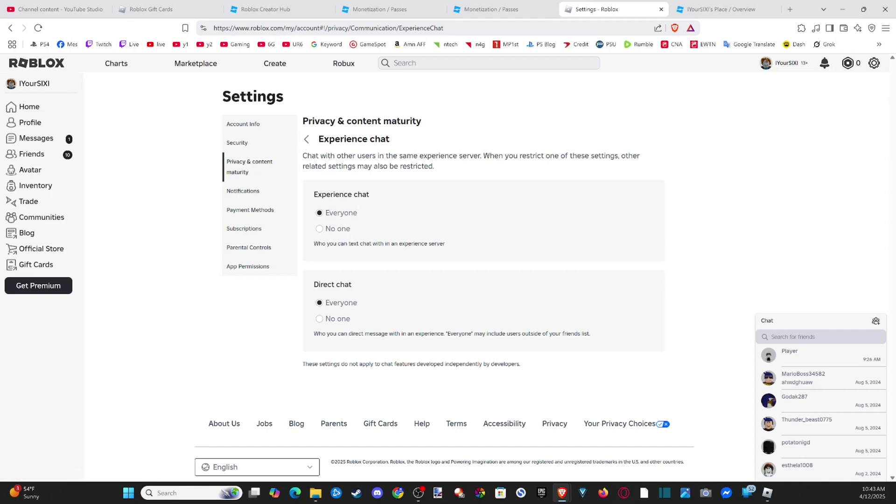
pyautogui.click(307, 140)
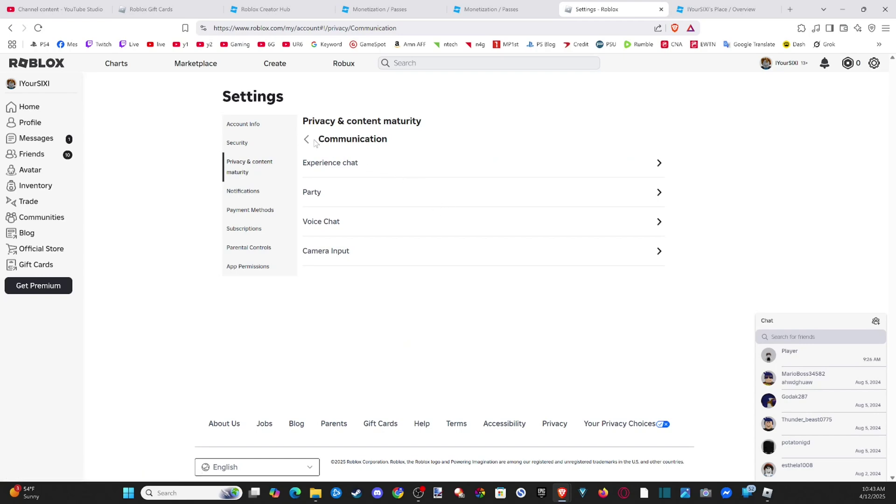
# Go to the Roblox Home page and scroll through friends and recommended experiences
pyautogui.click(211, 209)
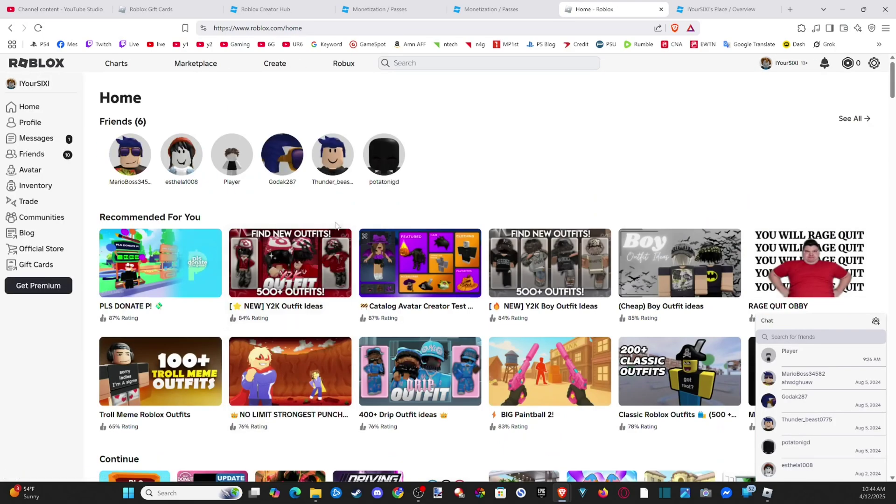
pyautogui.moveTo(408, 188)
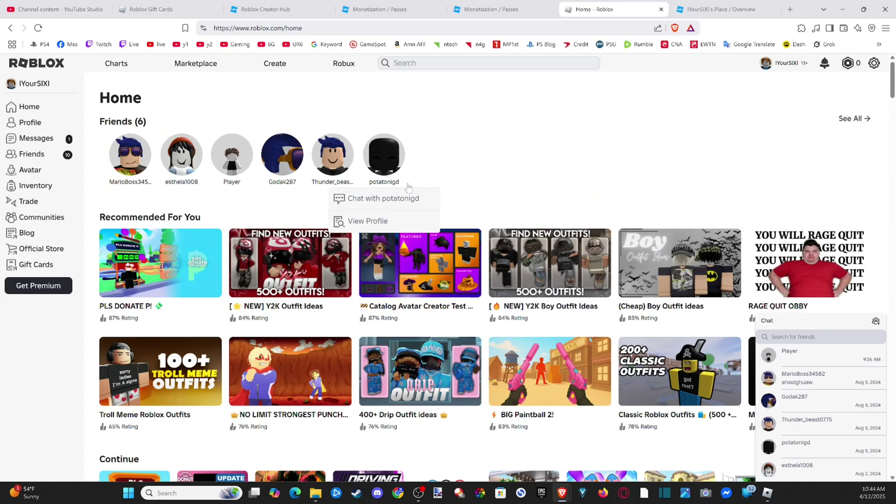
pyautogui.scroll(-2, 409, 191)
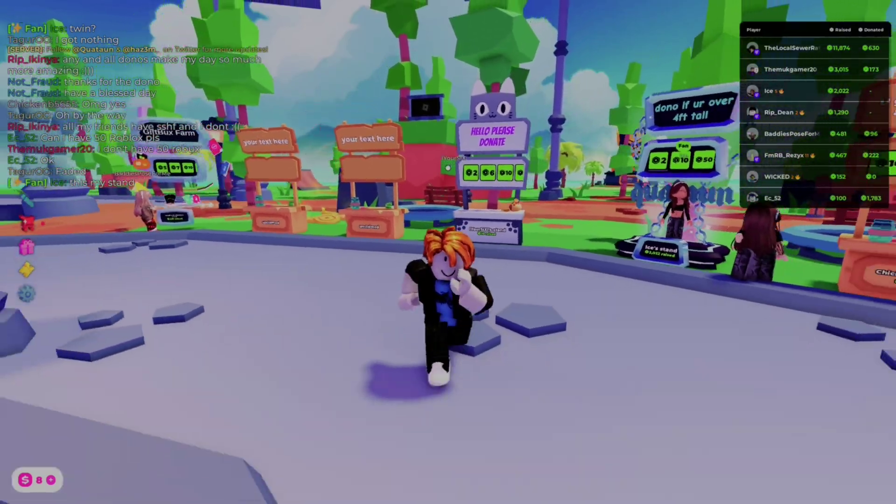
# Run the avatar across the donation-booth plaza and jump along the way
pyautogui.scroll(-5, 447, 167)
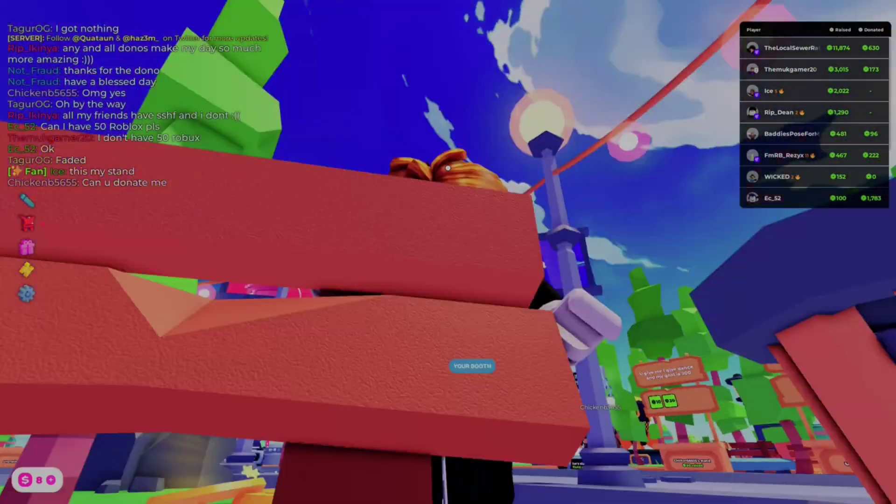
pyautogui.press('s')
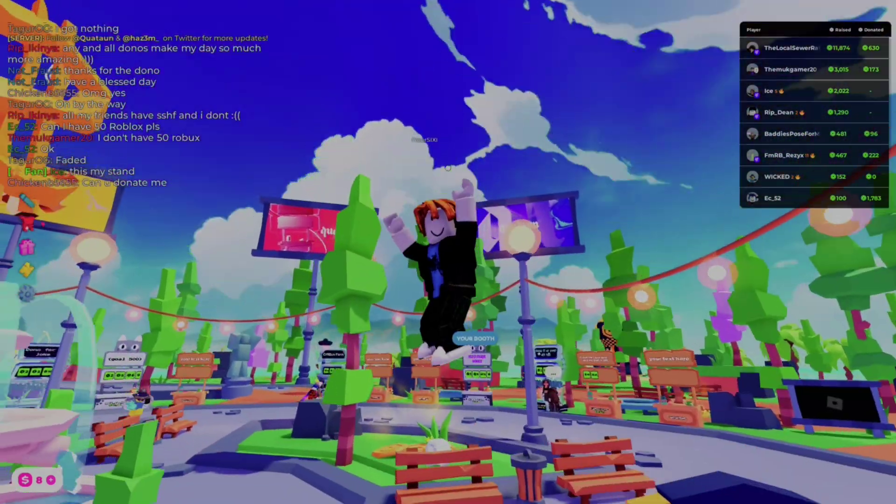
pyautogui.press('space')
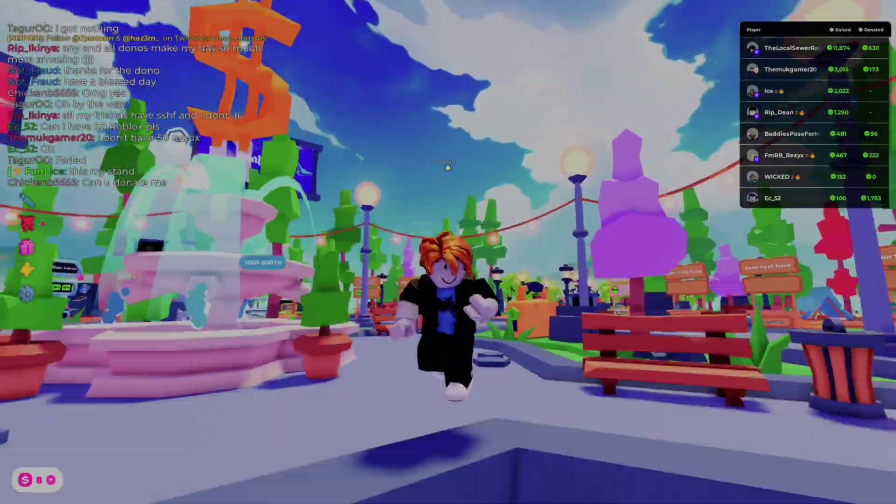